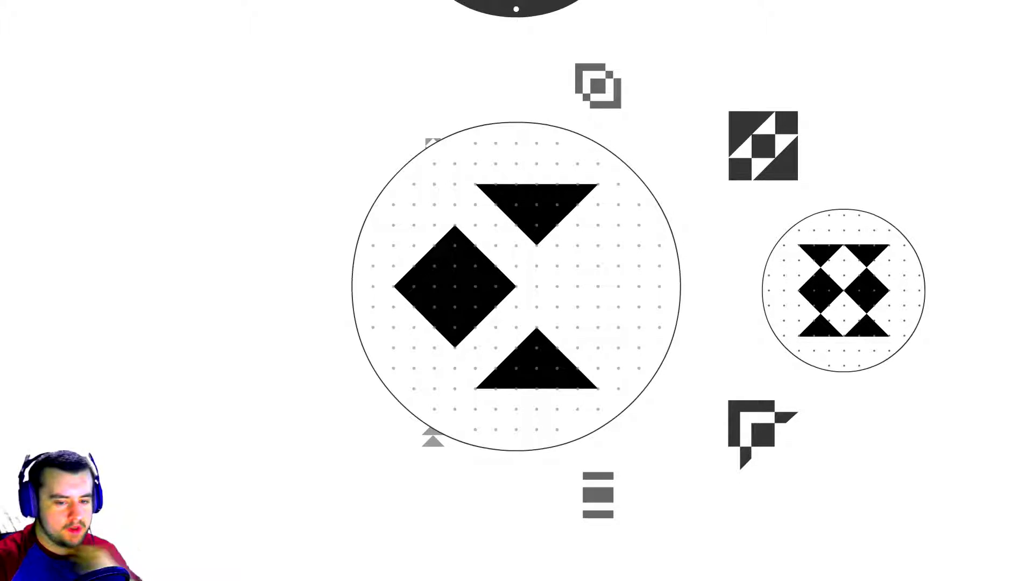
Center the diamond, then stack the top and bottom triangles onto it to match the target
left_click_drag(454, 287, 515, 287)
left_click_drag(534, 206, 517, 258)
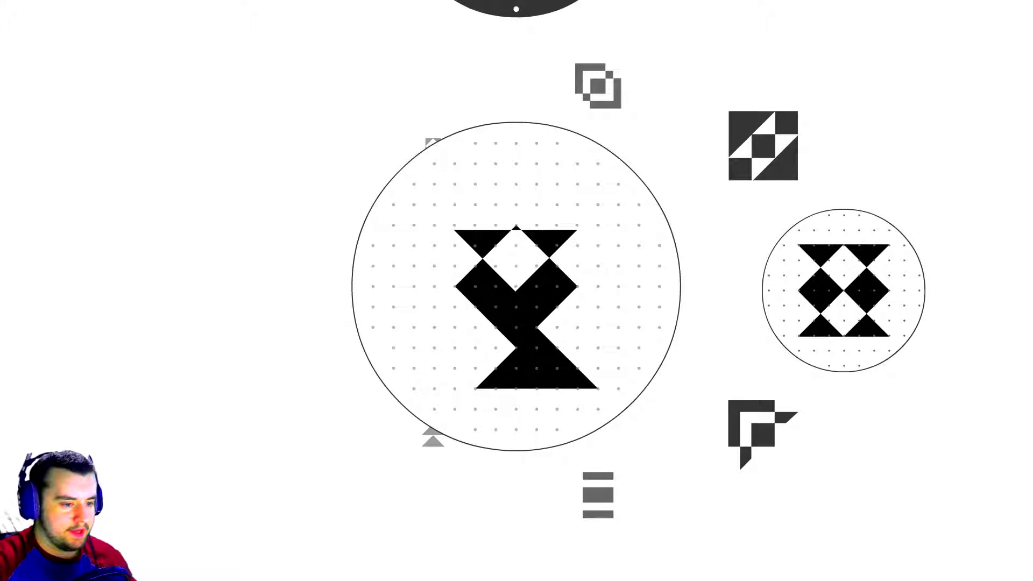
left_click_drag(537, 368, 525, 327)
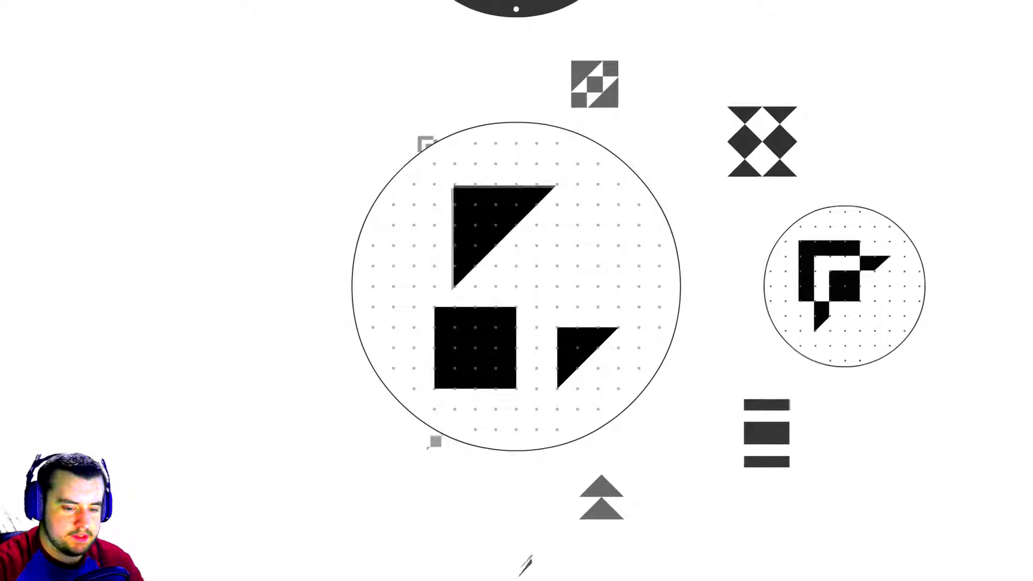
Move the square up onto the large triangle to finish the hooked-corner shape
left_click_drag(474, 348, 517, 246)
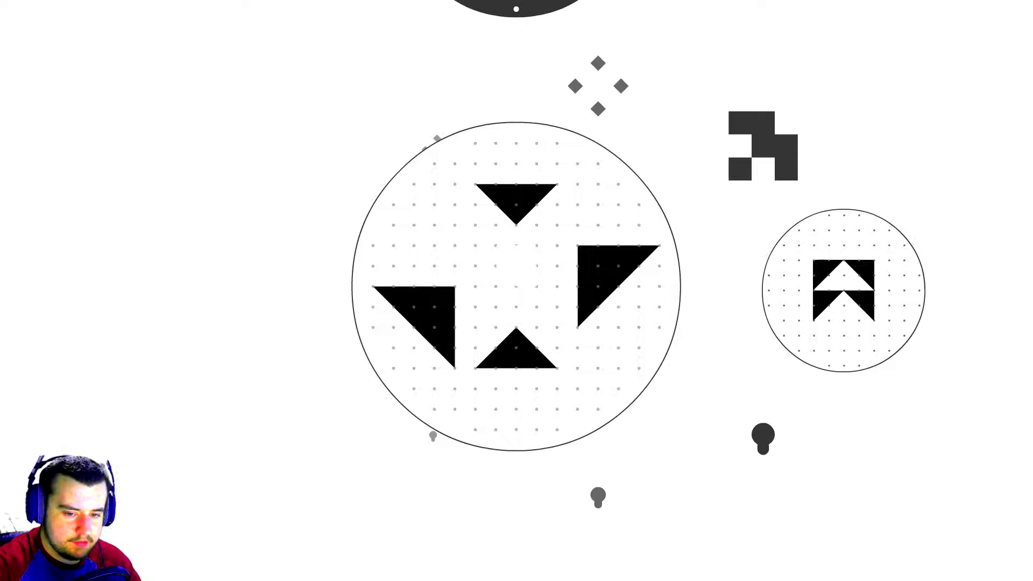
Overlap the four triangles, with the top one flipped upward, into the double chevron
left_click_drag(613, 274, 496, 290)
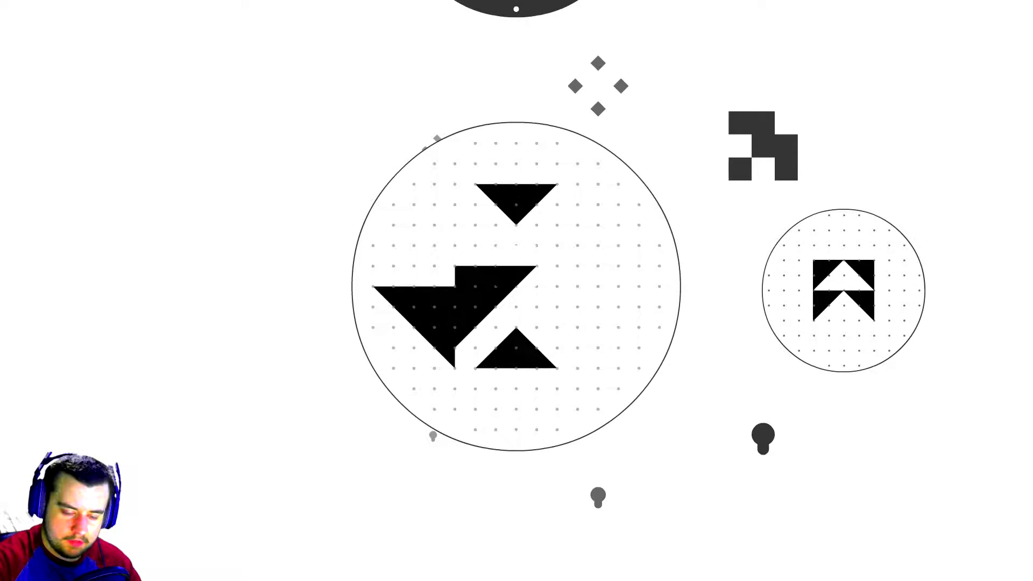
left_click_drag(416, 314, 549, 388)
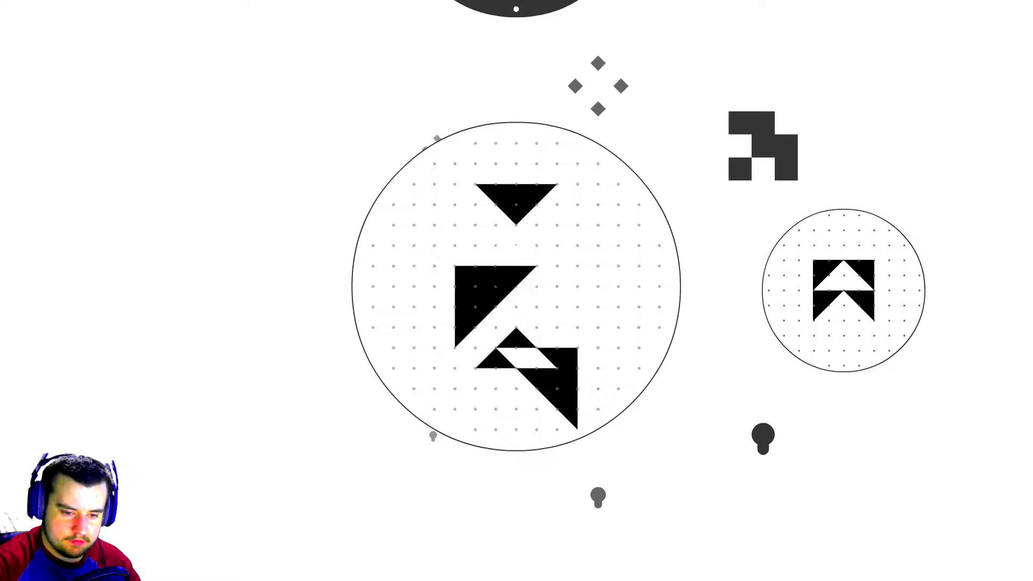
left_click(517, 291)
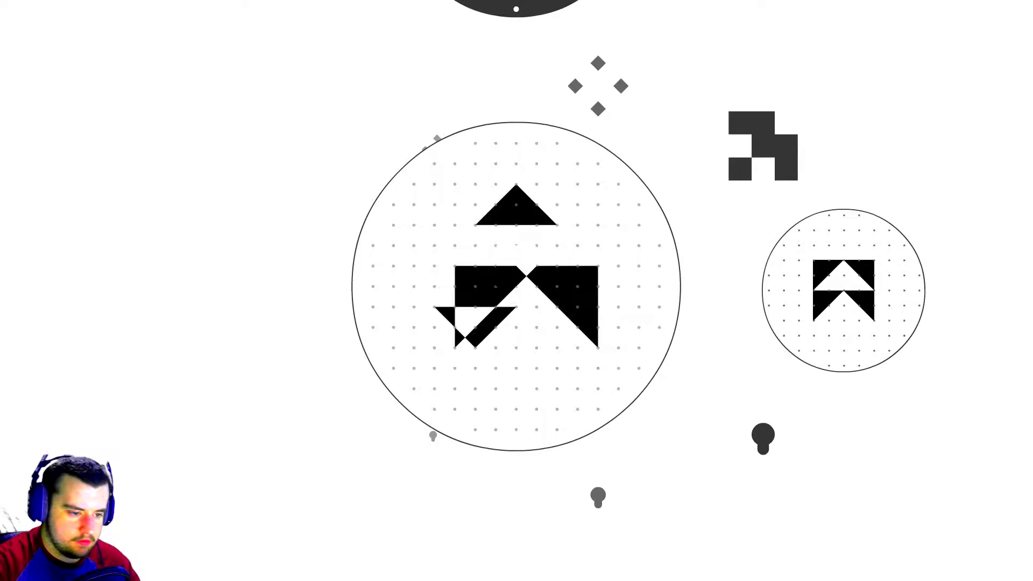
mouse_move(565, 298)
left_mouse_down()
mouse_move(508, 307)
mouse_move(585, 356)
mouse_move(618, 262)
left_mouse_up()
left_click_drag(517, 206, 496, 291)
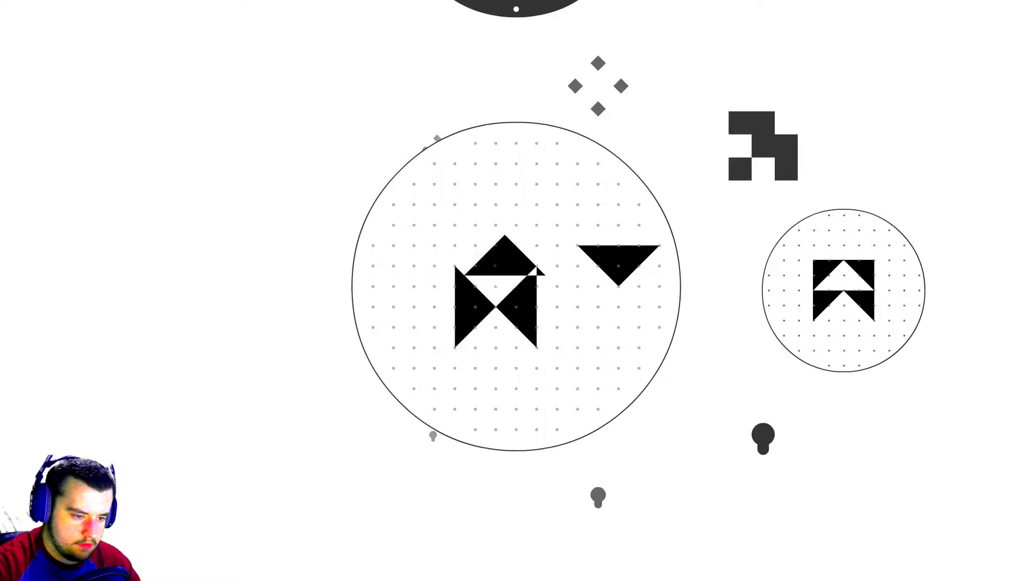
left_click_drag(617, 263, 507, 267)
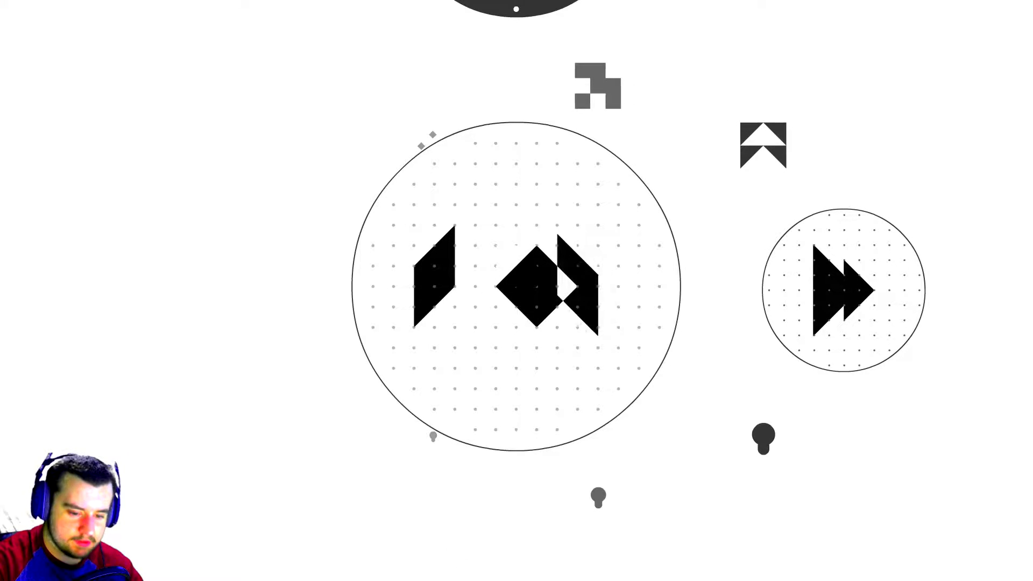
Slide both parallelograms across the diamond to form the double arrow
left_click_drag(577, 287, 596, 257)
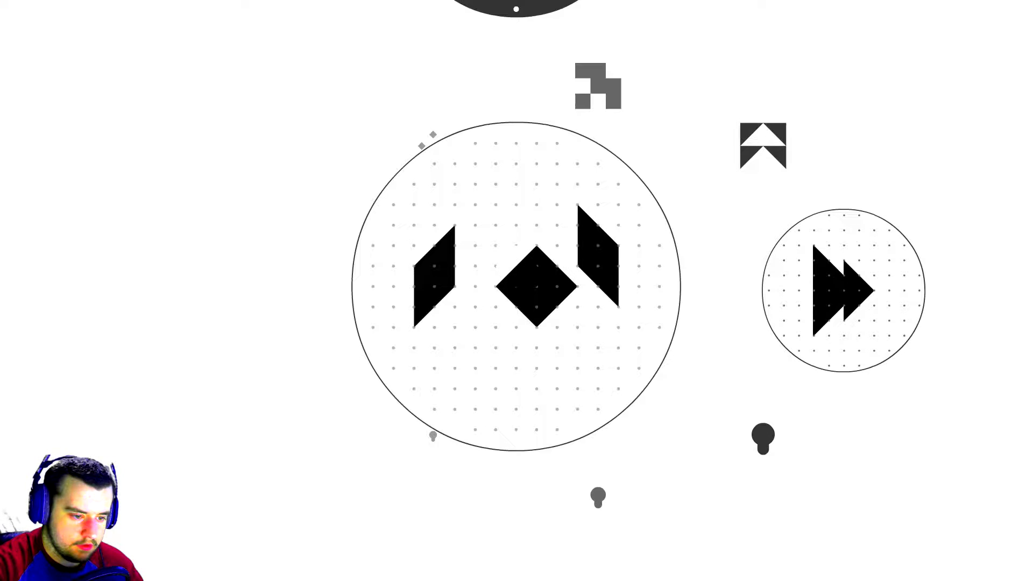
left_click_drag(595, 256, 512, 274)
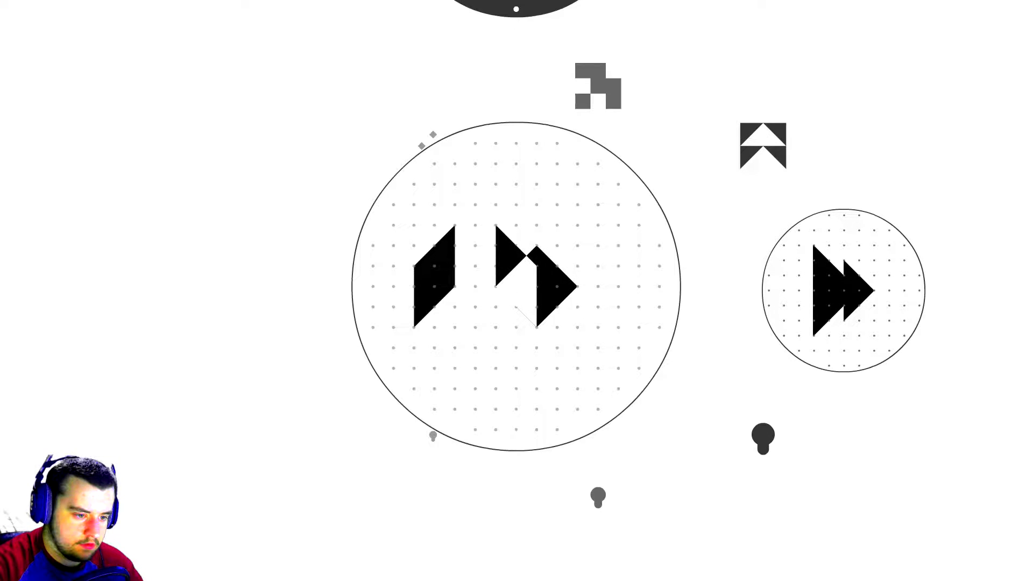
left_click_drag(434, 279, 523, 266)
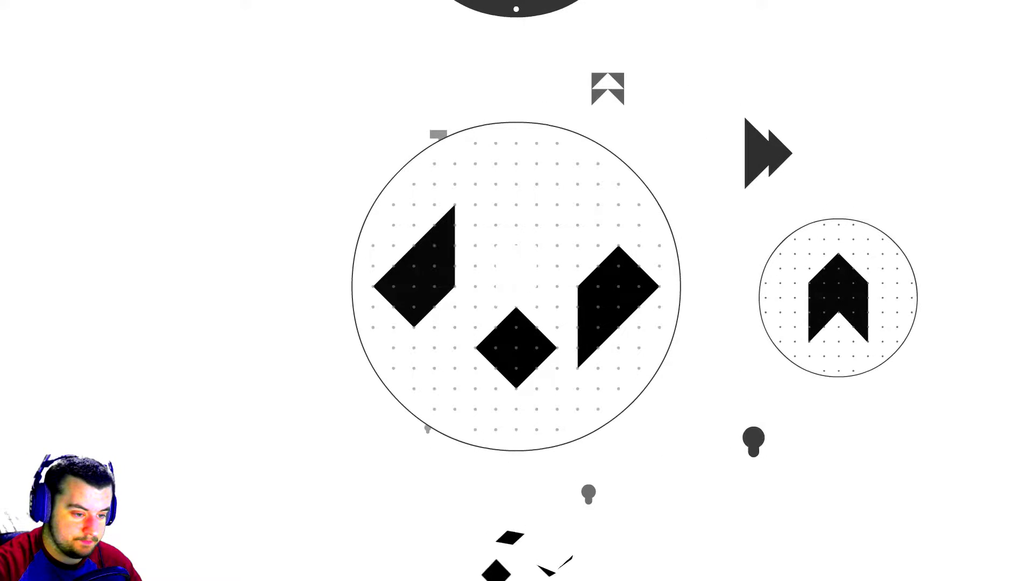
Arrange the parallelograms and square, then drop the diamond on to form the upward arrow
left_click_drag(416, 266, 456, 267)
mouse_move(617, 307)
left_mouse_down()
mouse_move(525, 315)
mouse_move(536, 230)
mouse_move(597, 283)
left_mouse_up()
left_click_drag(456, 266, 436, 266)
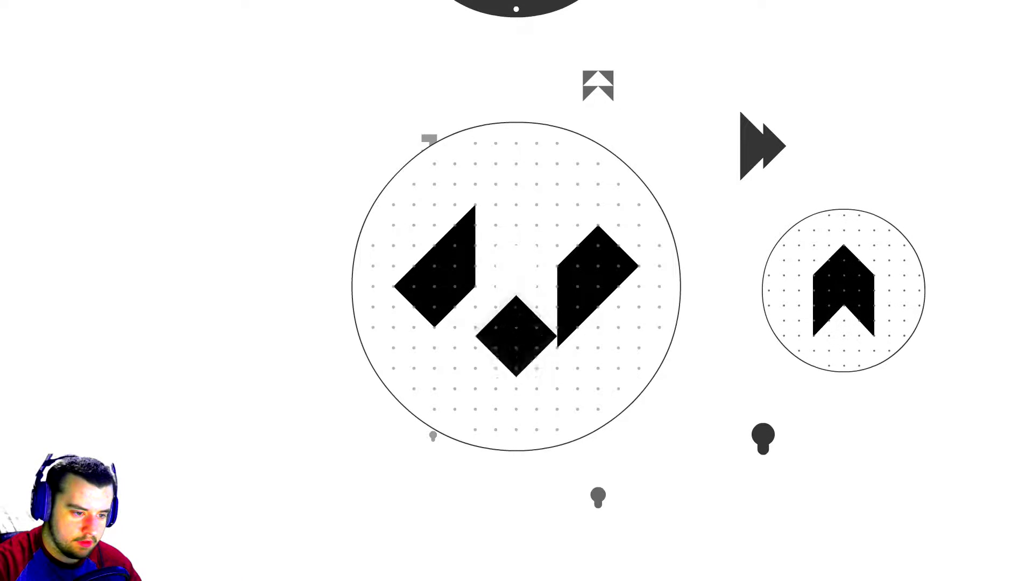
left_click_drag(517, 348, 517, 250)
left_click_drag(436, 266, 484, 283)
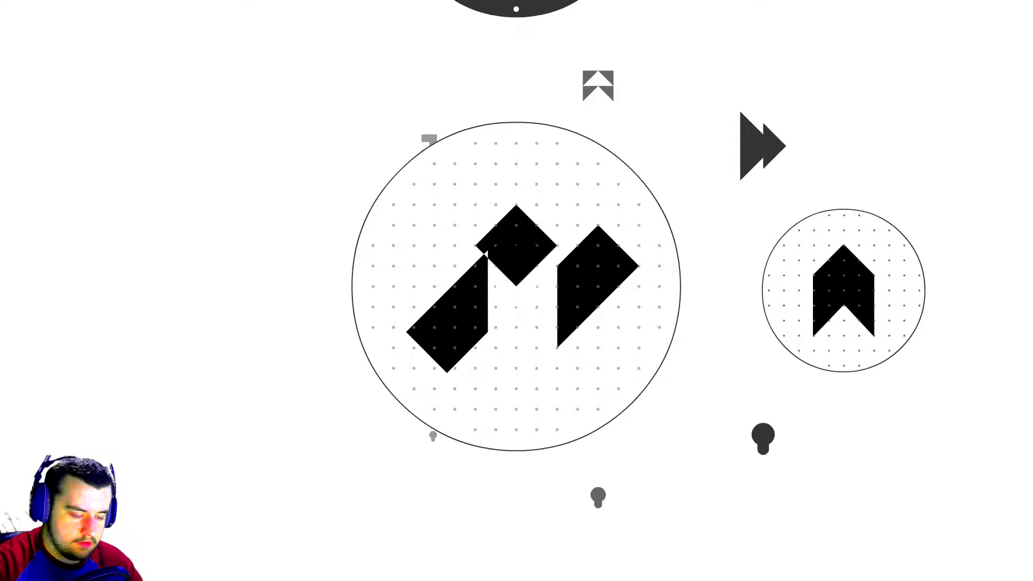
left_click_drag(597, 282, 516, 323)
left_click_drag(452, 324, 493, 299)
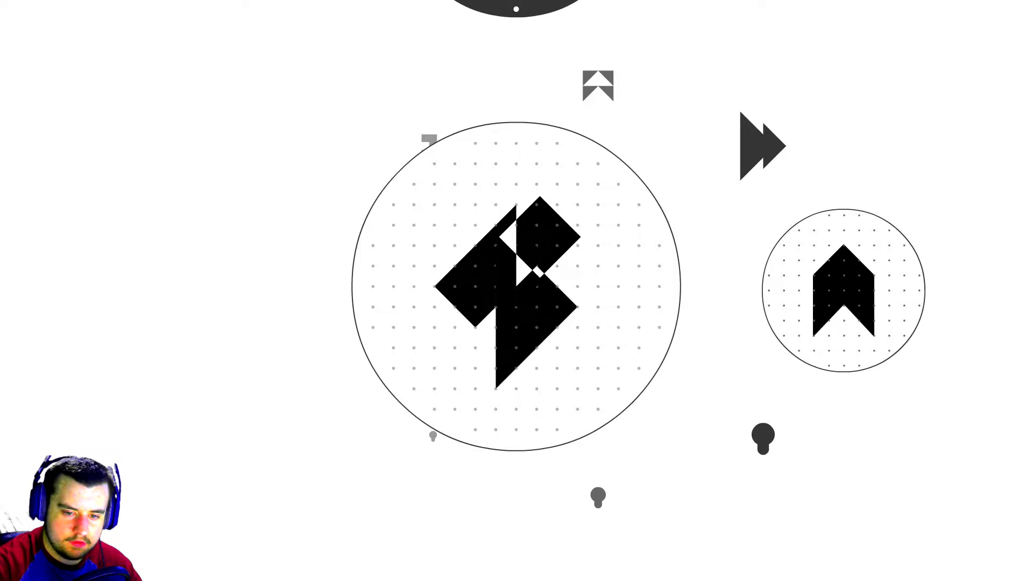
left_click_drag(517, 242, 617, 226)
mouse_move(520, 339)
left_mouse_down()
mouse_move(520, 327)
mouse_move(508, 331)
left_mouse_up()
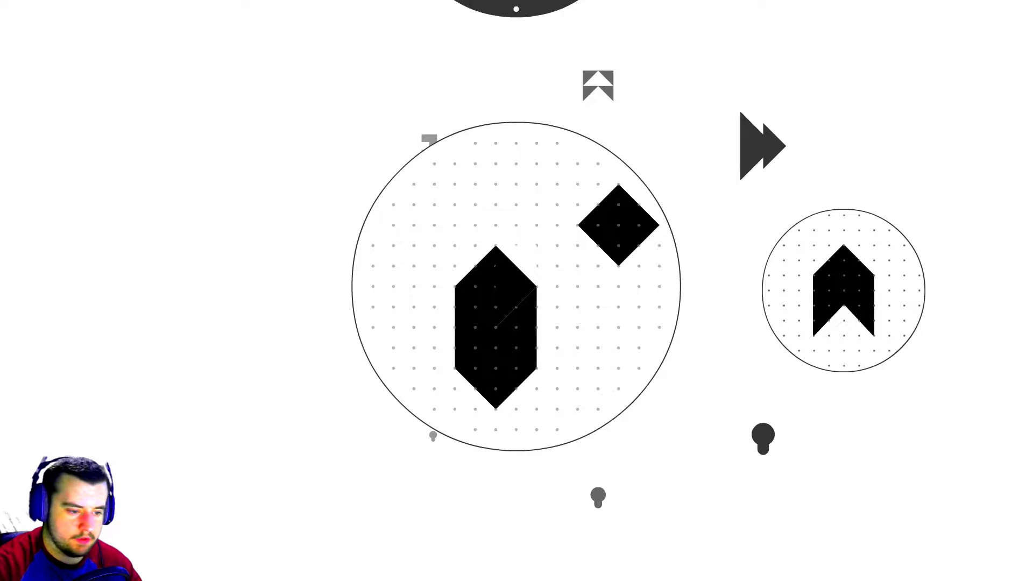
left_click_drag(619, 225, 497, 355)
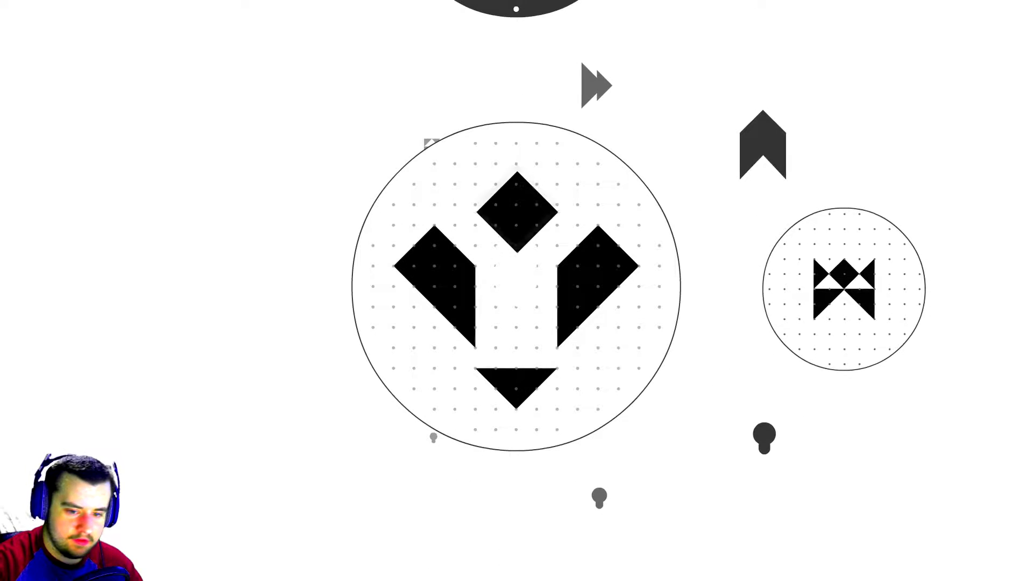
Drop the diamond between the side pieces and overlap it with the square piece
left_click_drag(517, 211, 517, 266)
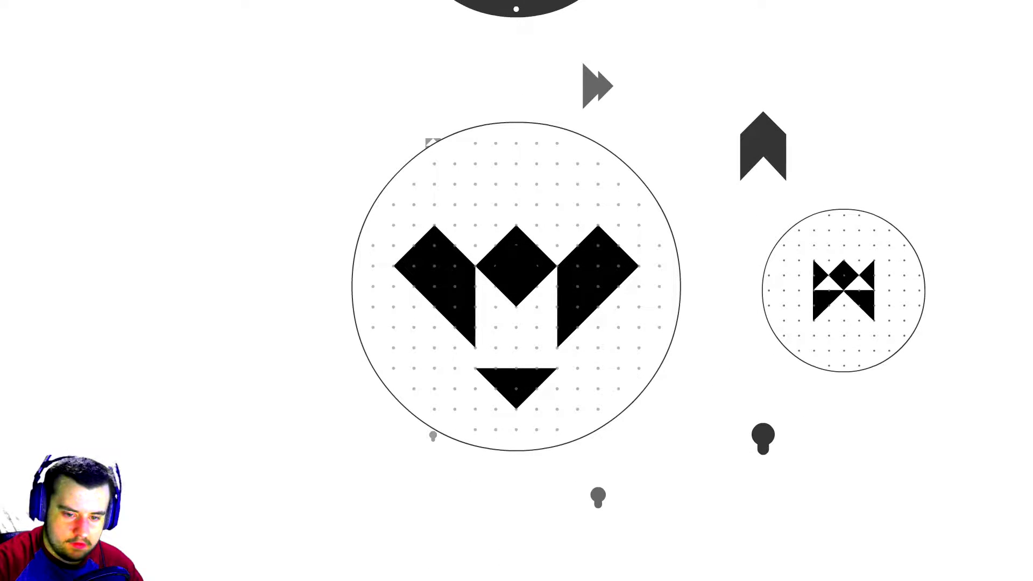
left_click_drag(597, 283, 574, 278)
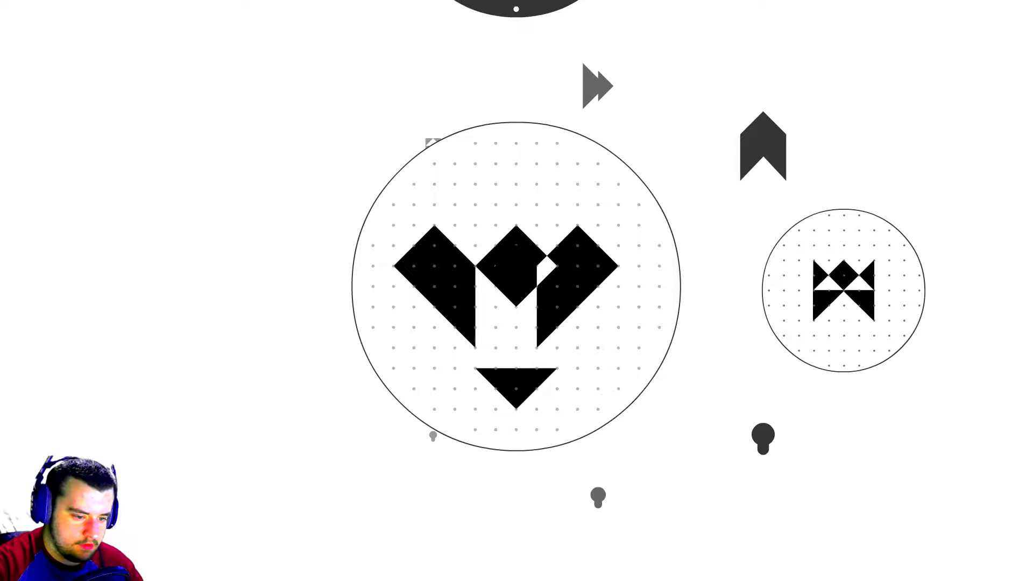
left_click_drag(577, 282, 598, 283)
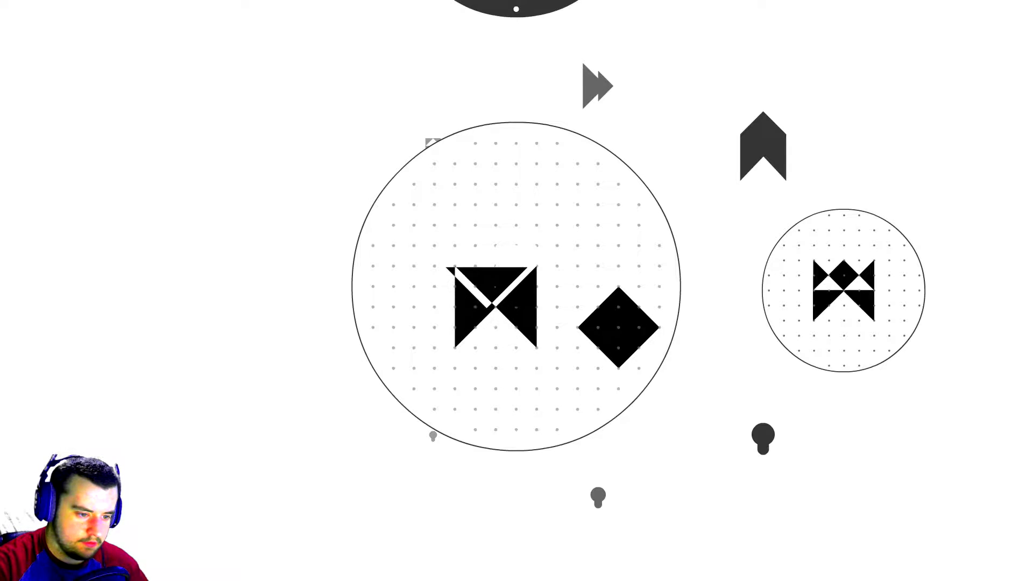
left_click_drag(619, 327, 495, 286)
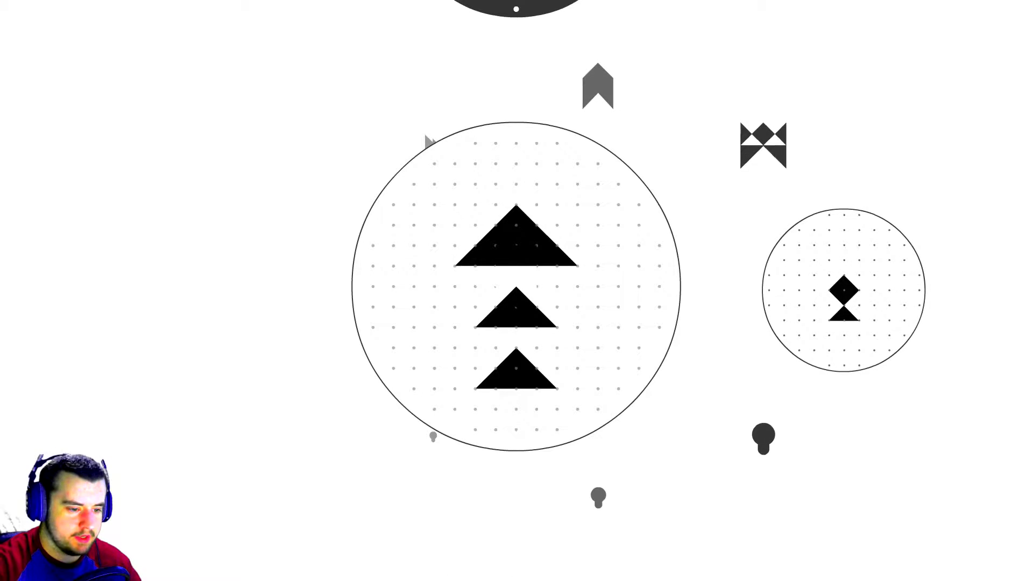
Fold the top and large triangles onto the small ones to form the hourglass
left_click_drag(516, 238, 517, 263)
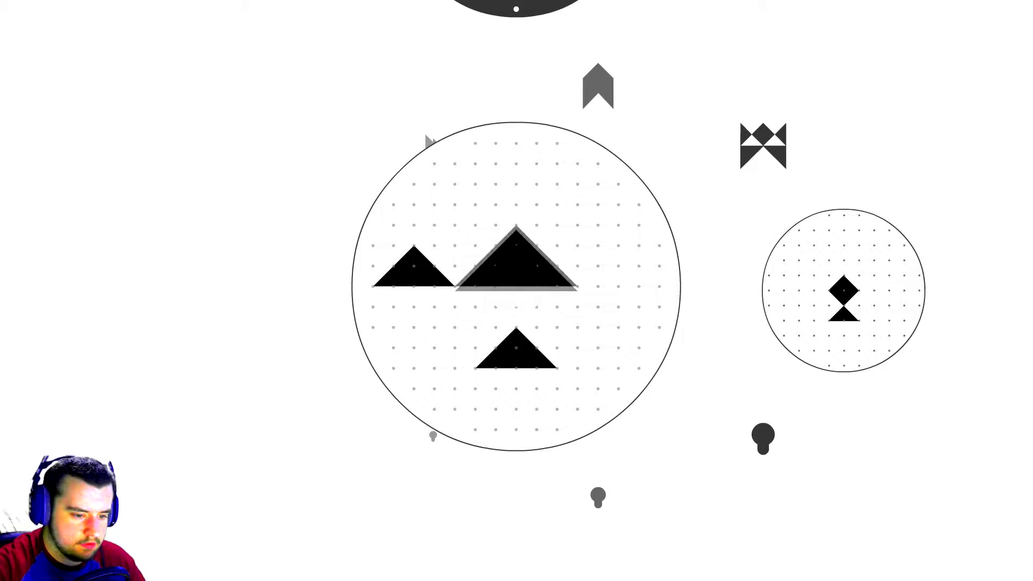
mouse_move(516, 262)
left_mouse_down()
mouse_move(561, 295)
mouse_move(517, 242)
left_mouse_up()
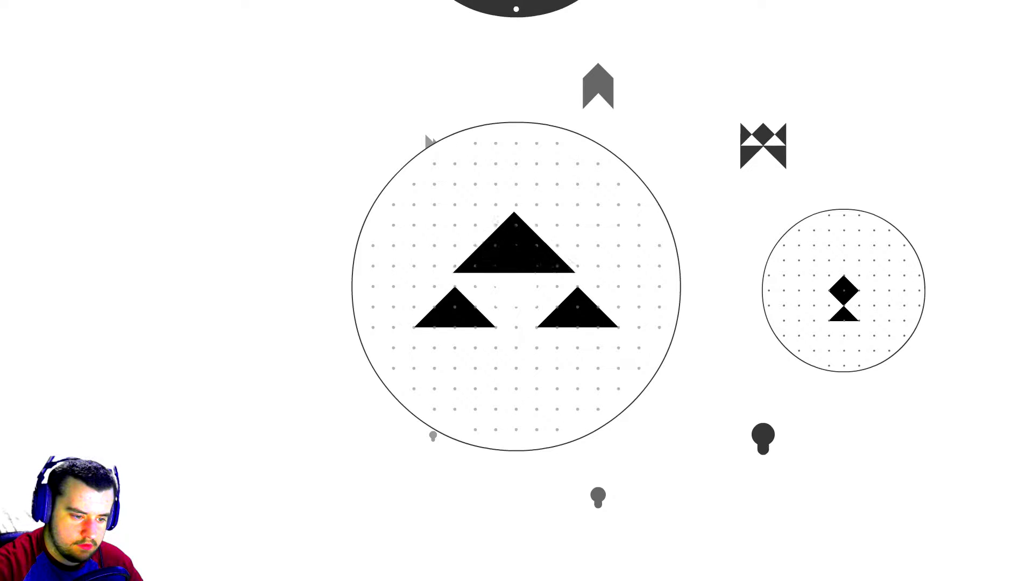
left_click_drag(517, 243, 476, 299)
left_click_drag(577, 311, 485, 299)
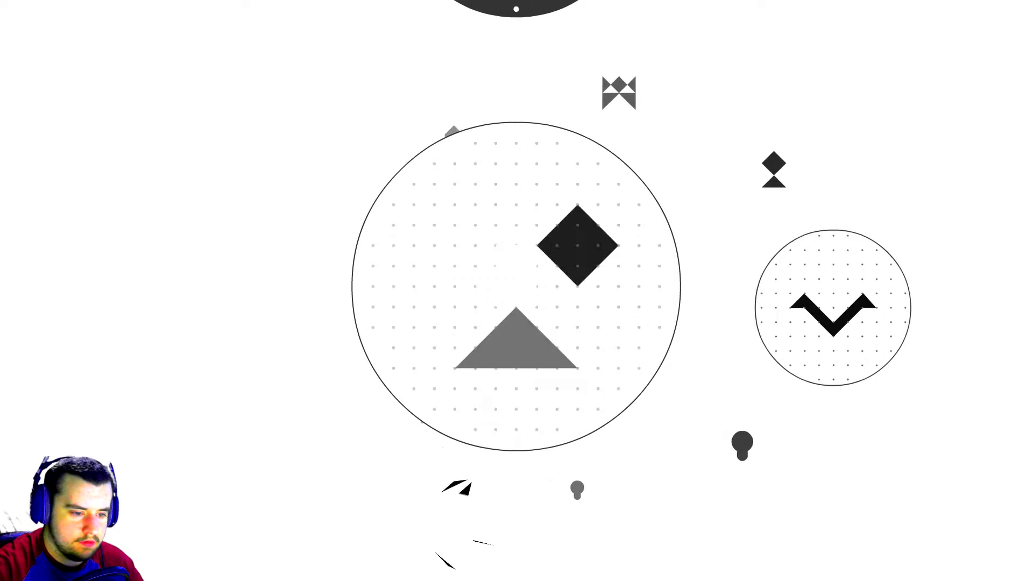
Drop the triangle pieces onto the diamond so the overlaps leave the chevron
left_click_drag(516, 339, 557, 259)
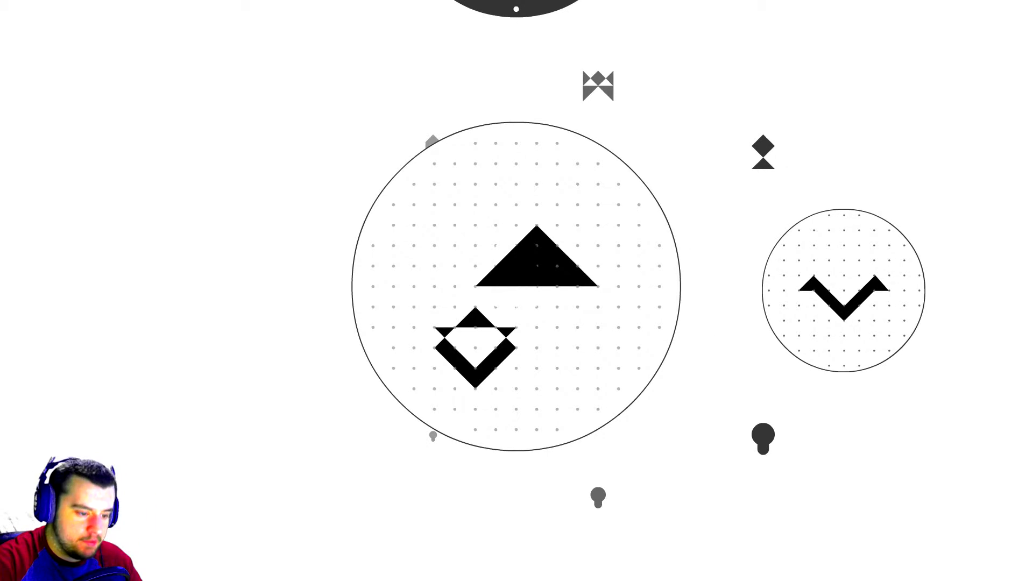
mouse_move(537, 258)
left_mouse_down()
mouse_move(484, 338)
mouse_move(536, 258)
left_mouse_up()
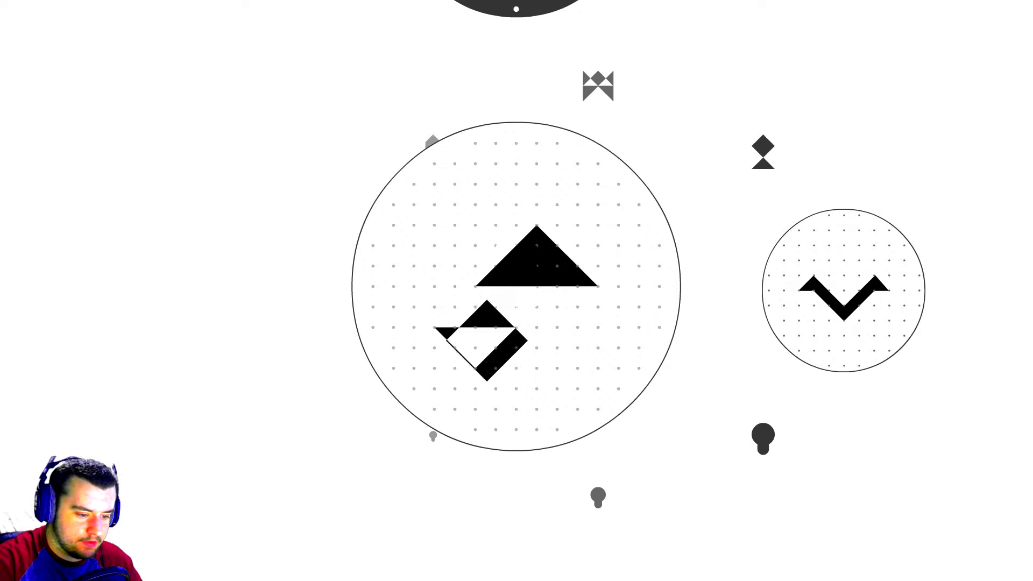
mouse_move(476, 347)
left_mouse_down()
mouse_move(509, 331)
mouse_move(516, 363)
left_mouse_up()
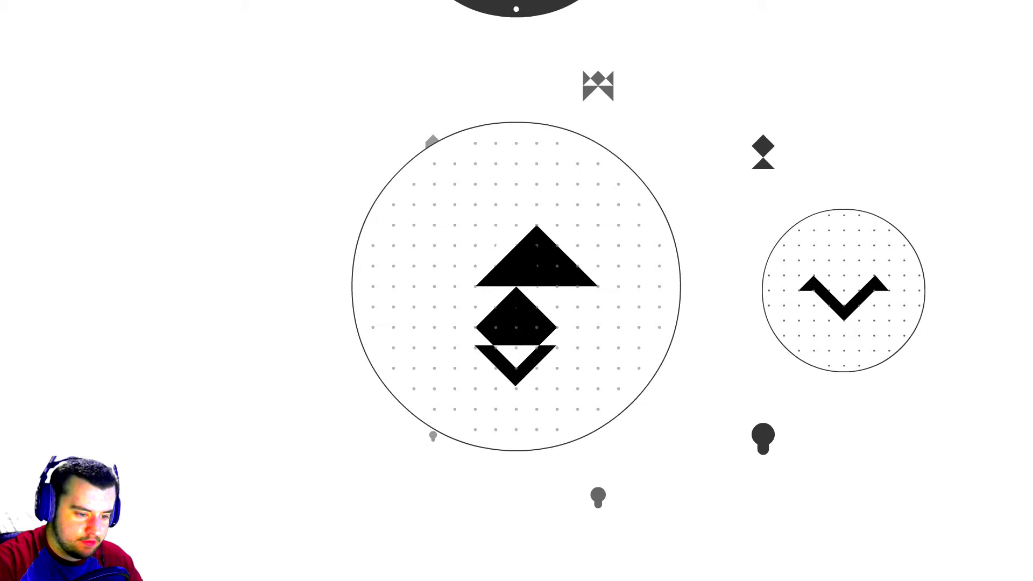
left_click_drag(536, 258, 517, 331)
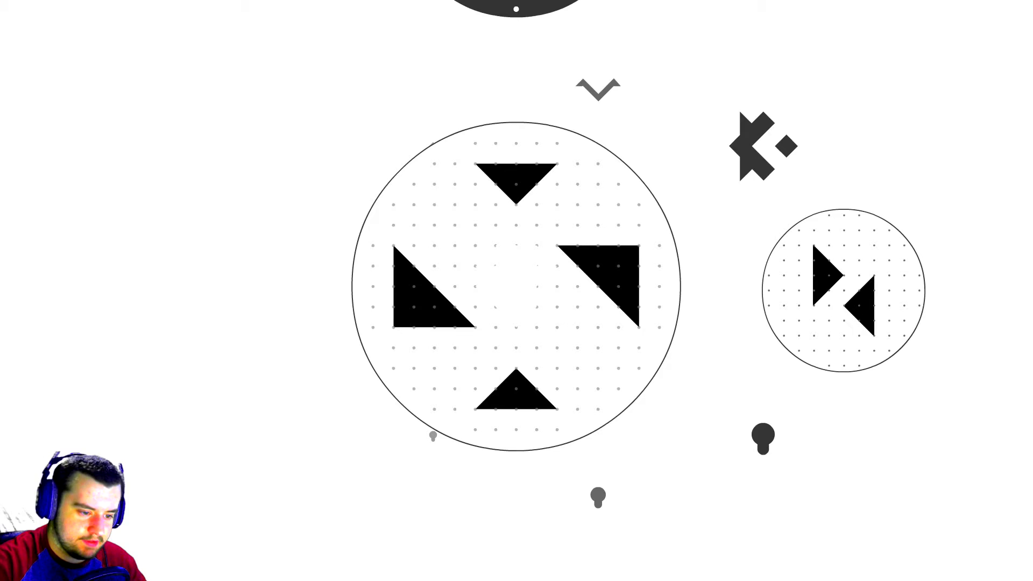
Step the triangles toward the centre with arrow keys, briefly joining two into a square
key("Down")
key("Up")
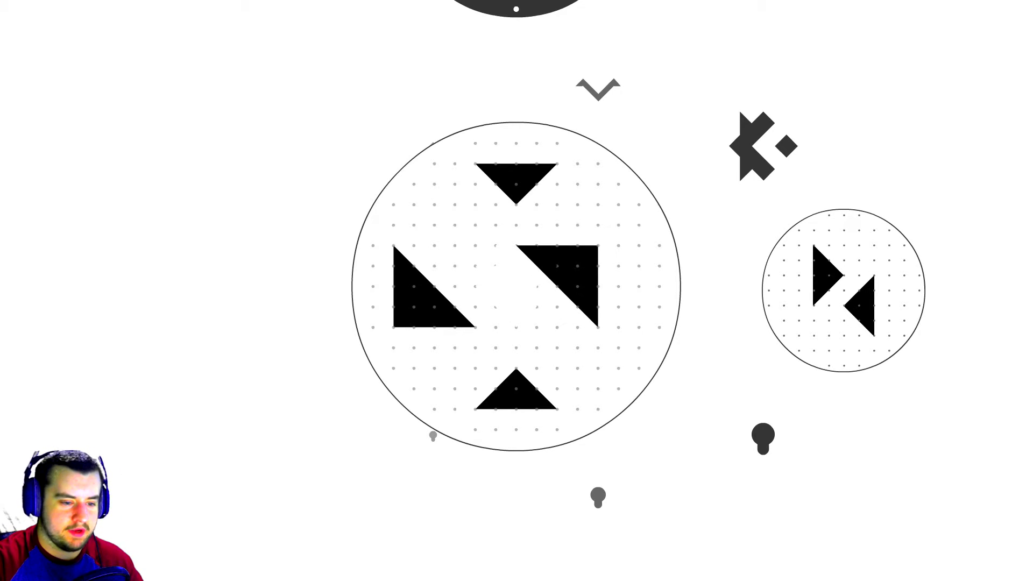
key("Down")
key("Down")
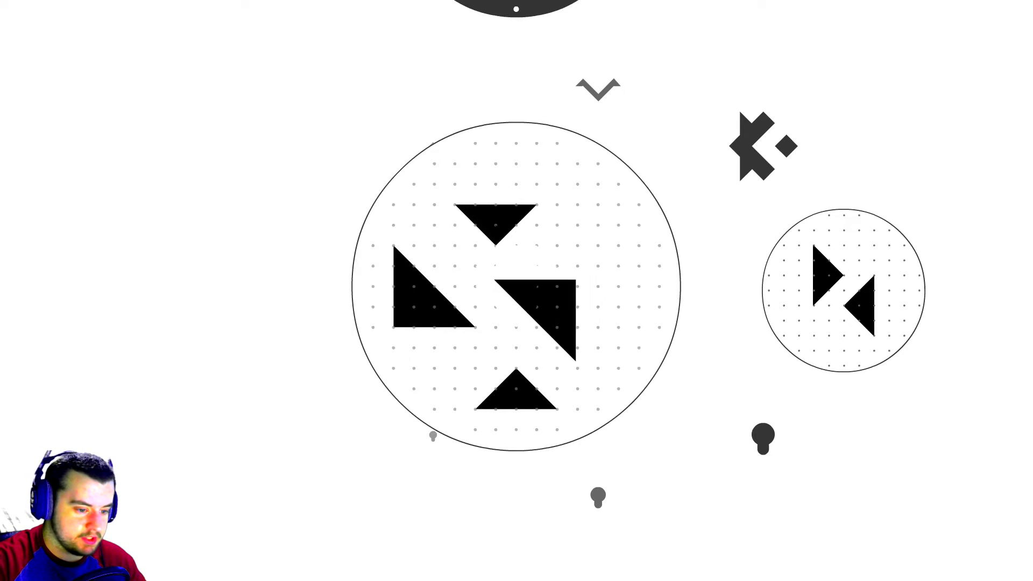
key("Right")
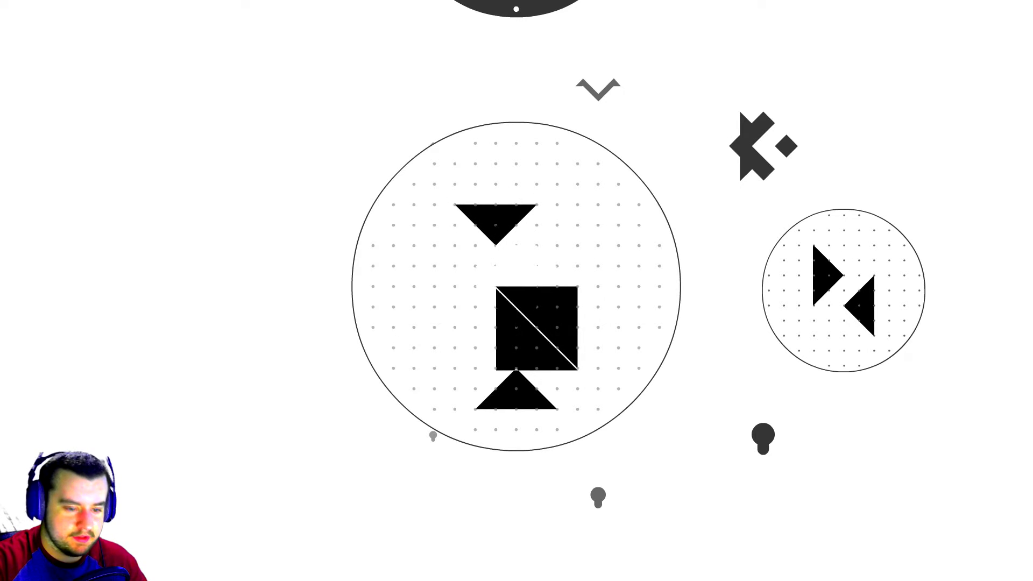
key("Left")
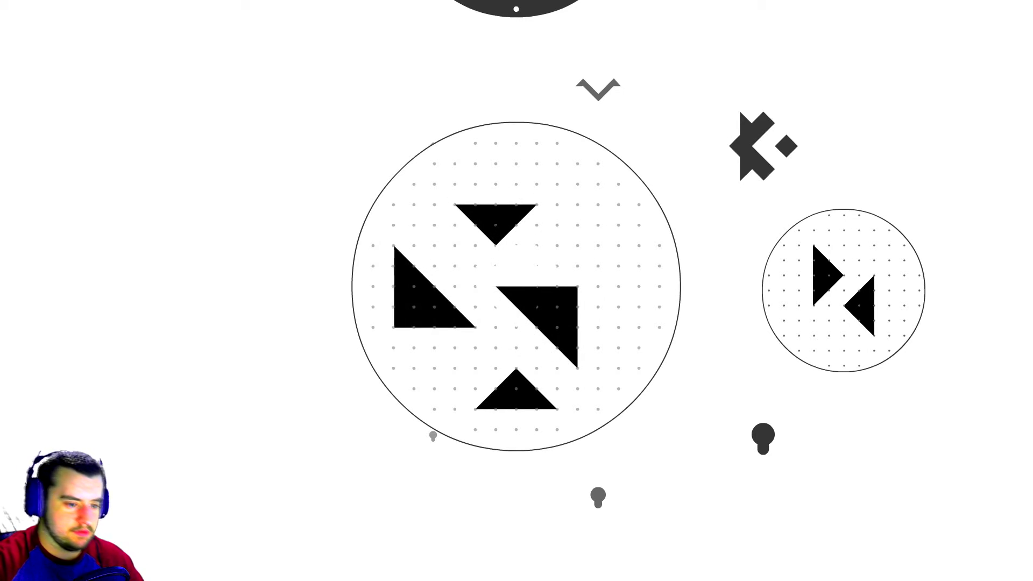
key("Down")
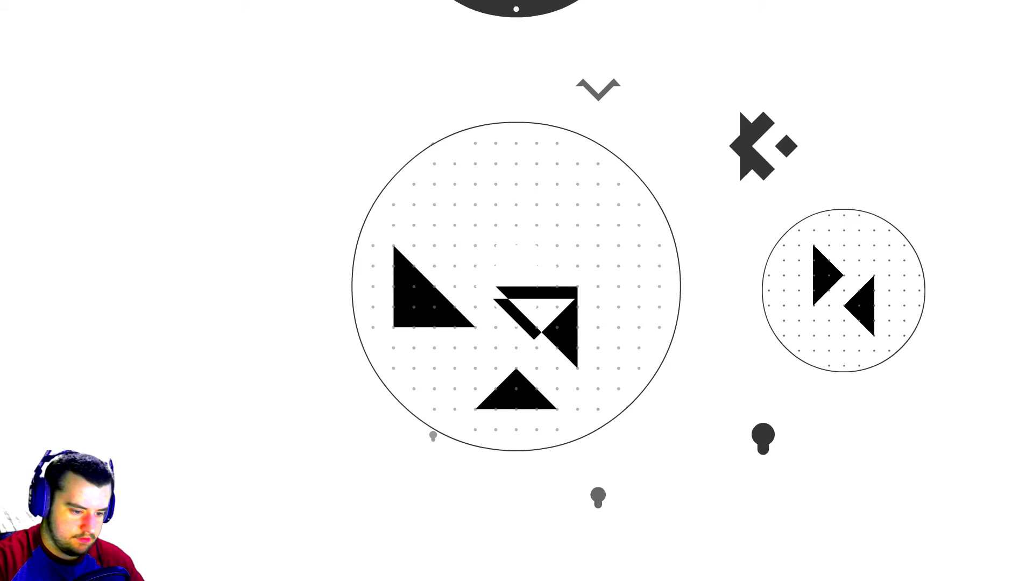
key("Right")
Keep shuffling the triangles with arrow keys through overlapping block and triangle arrangements
key("Up")
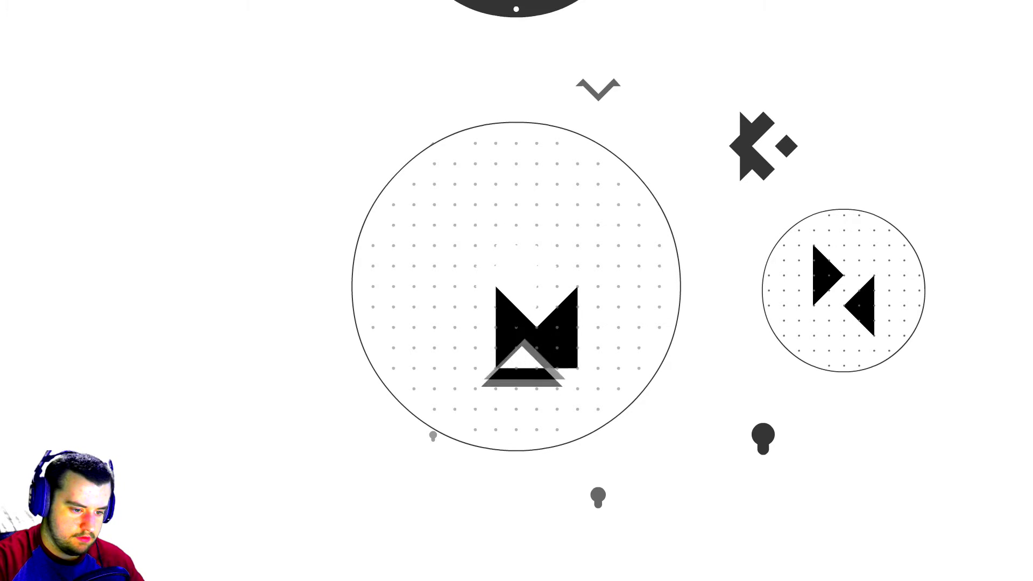
key("Down")
key("Up")
key("Left")
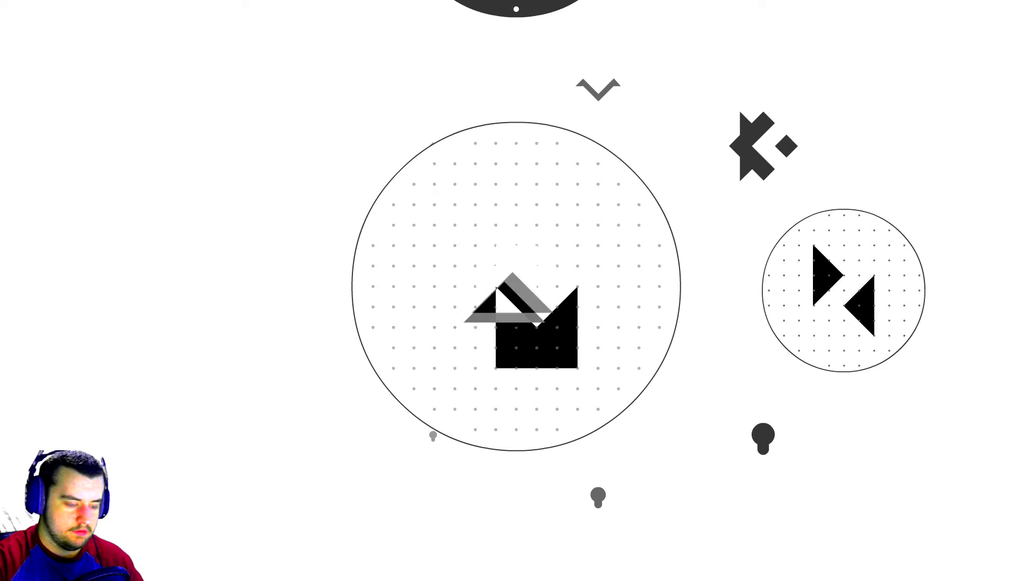
key("Up")
key("Down")
key("Up")
key("Down")
key("Right")
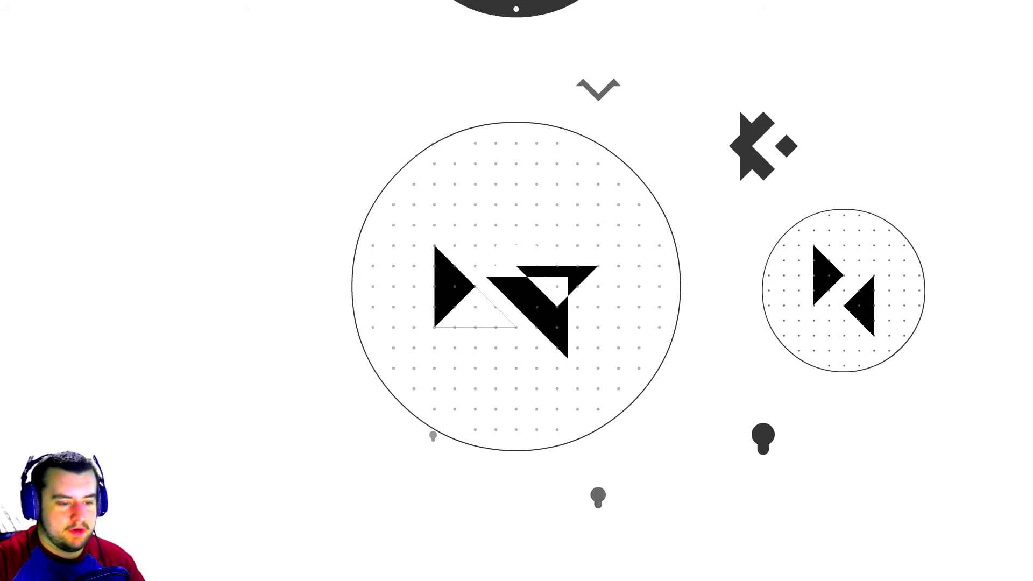
key("Down")
key("Down")
key("Up")
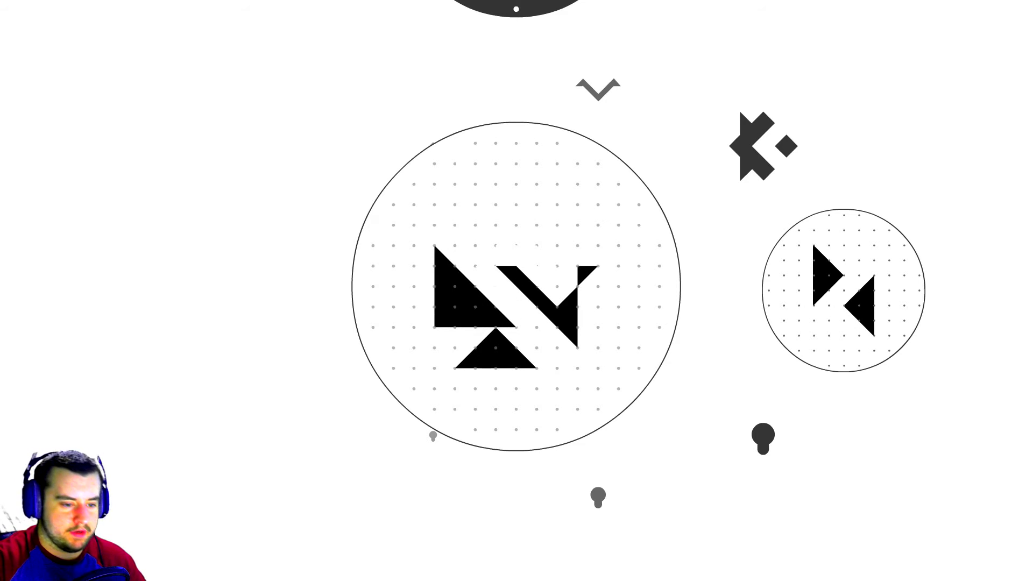
key("Up")
key("Down")
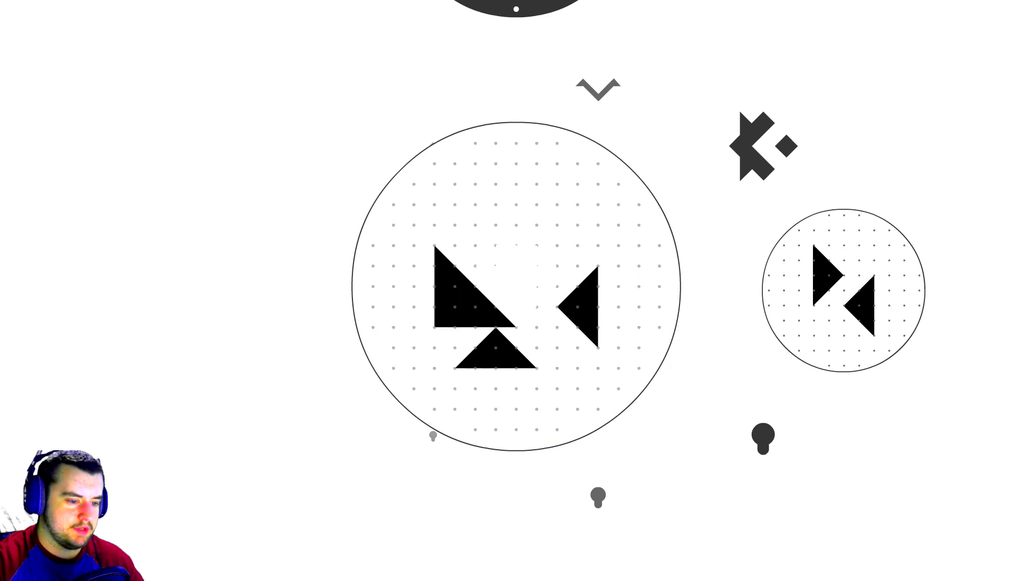
Step a triangle down near the centre, then back up to the top of the cluster
key("Down")
key("Down")
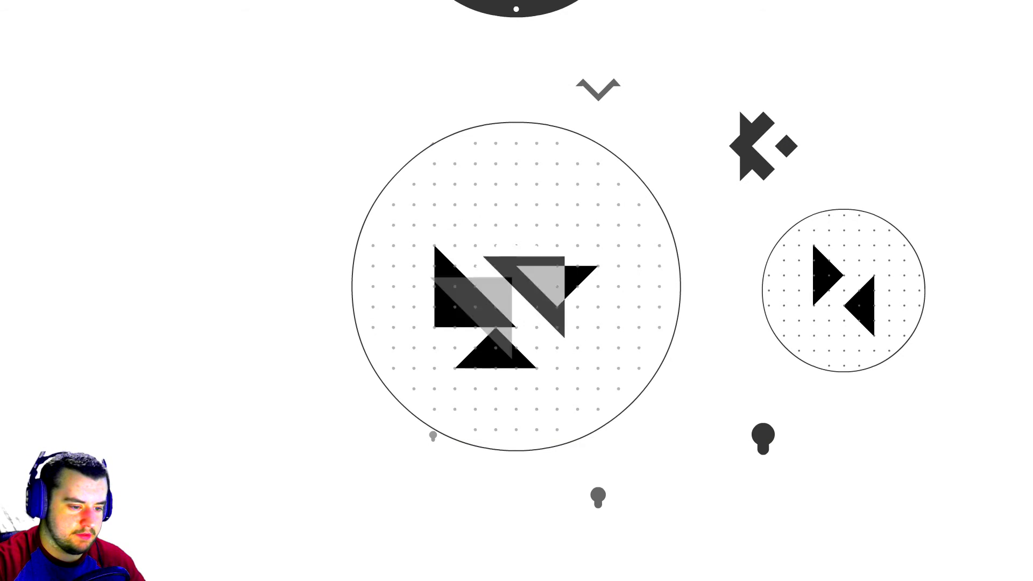
key("Up")
key("Up")
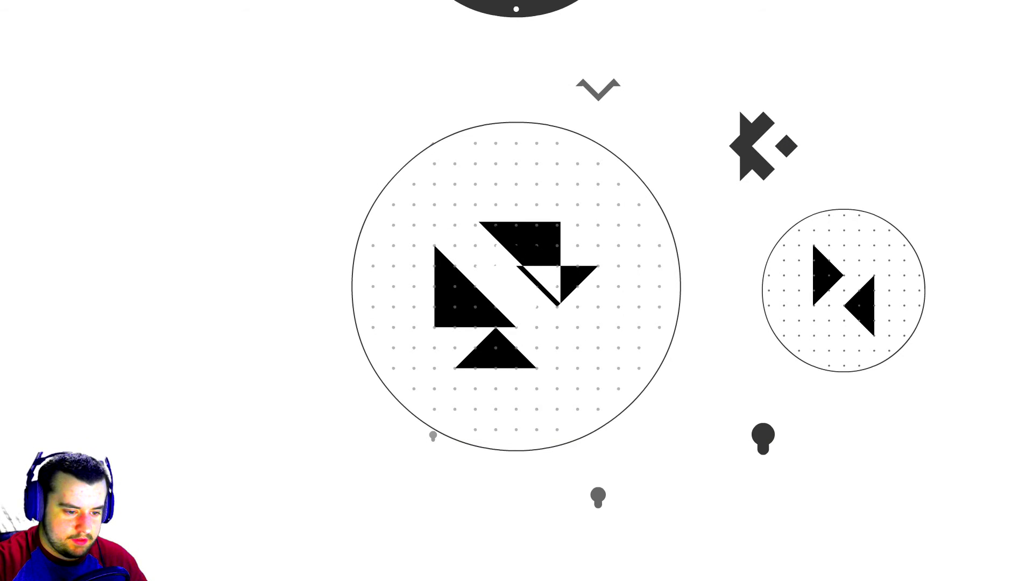